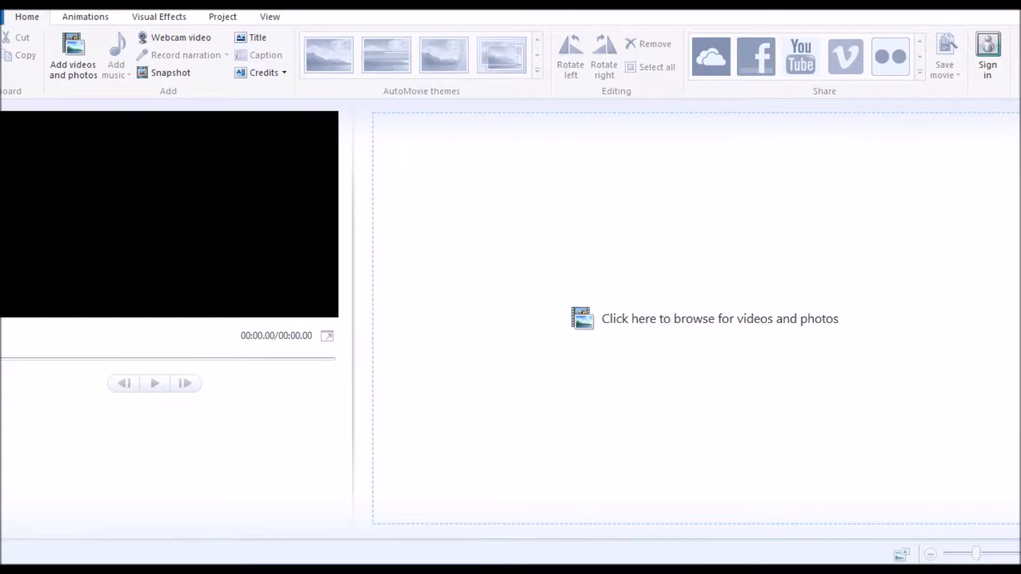
# Step: Browse to 104GOPRO and check GOPR0085.MP4's details: 1920x1080 at 59 fps
pyautogui.click(73, 57)
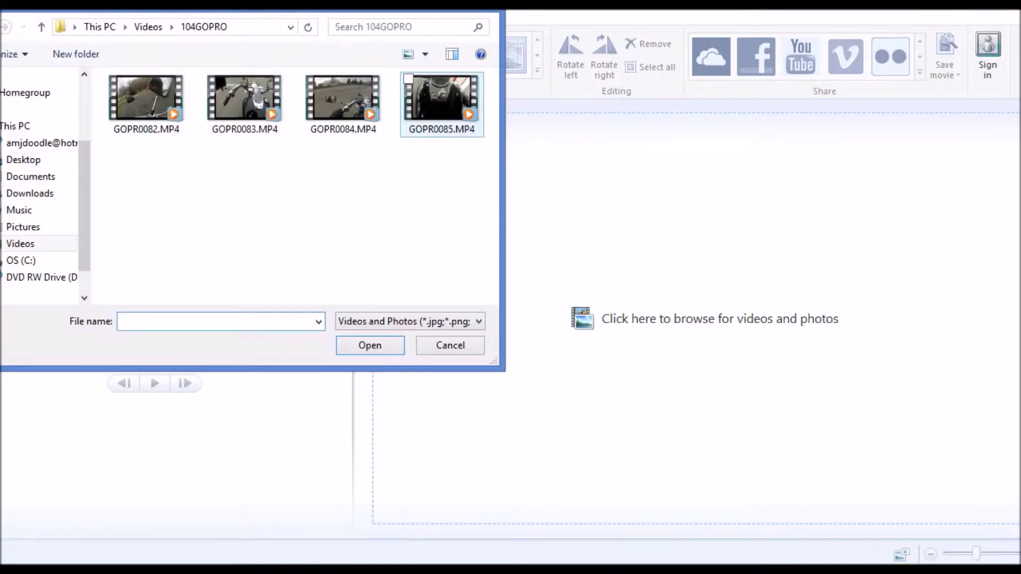
pyautogui.rightClick(441, 127)
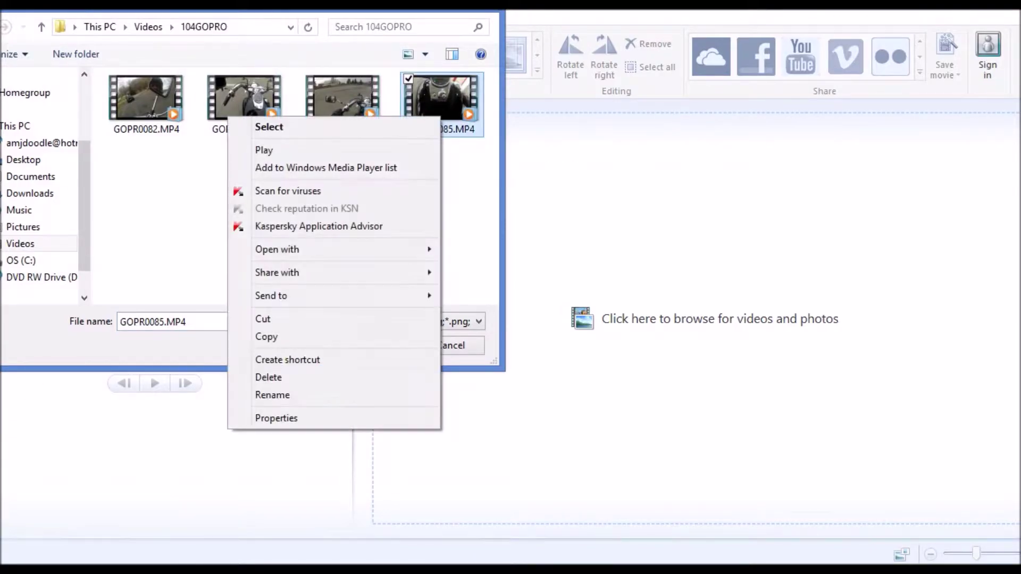
pyautogui.click(276, 418)
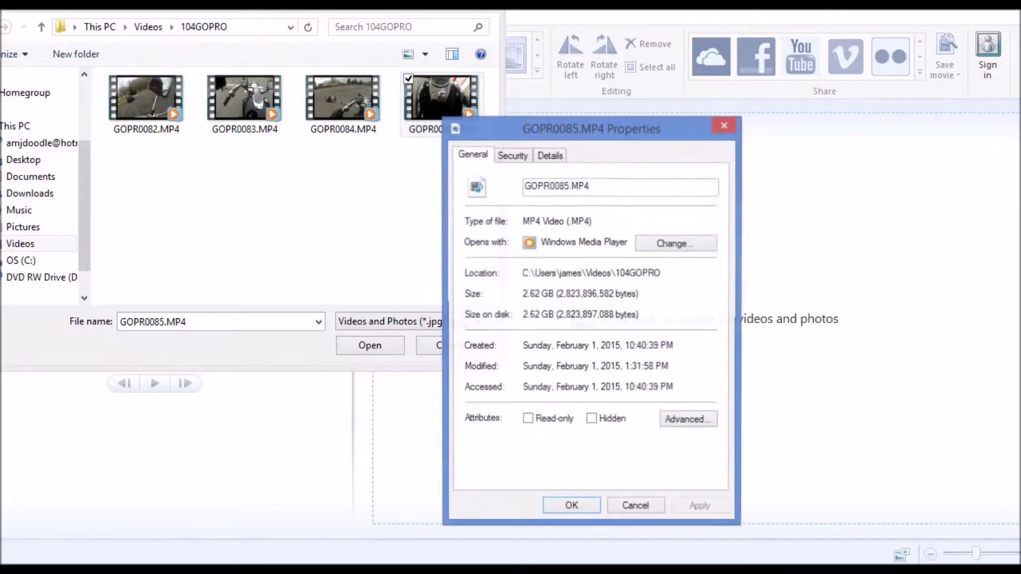
pyautogui.click(549, 156)
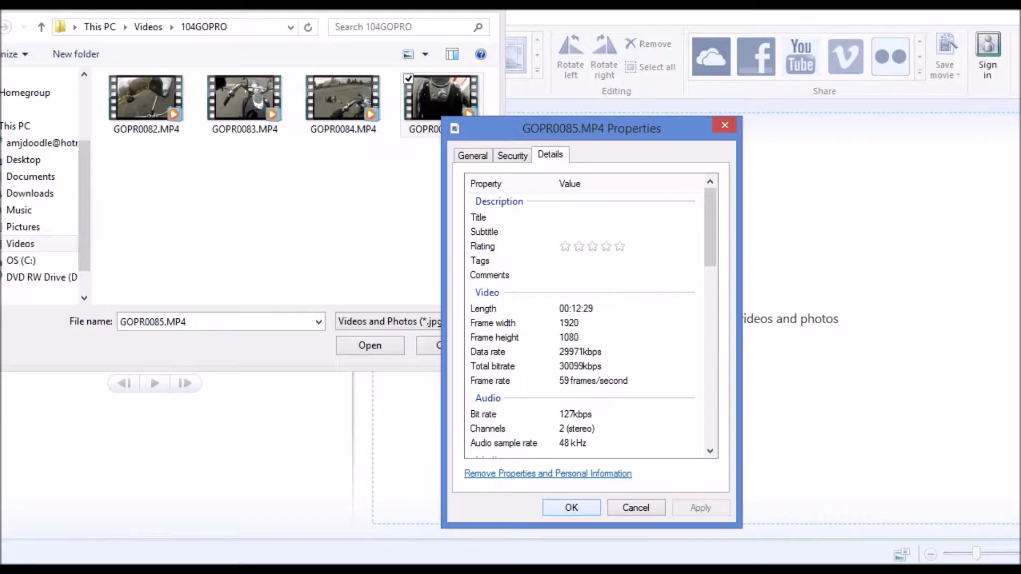
pyautogui.click(571, 507)
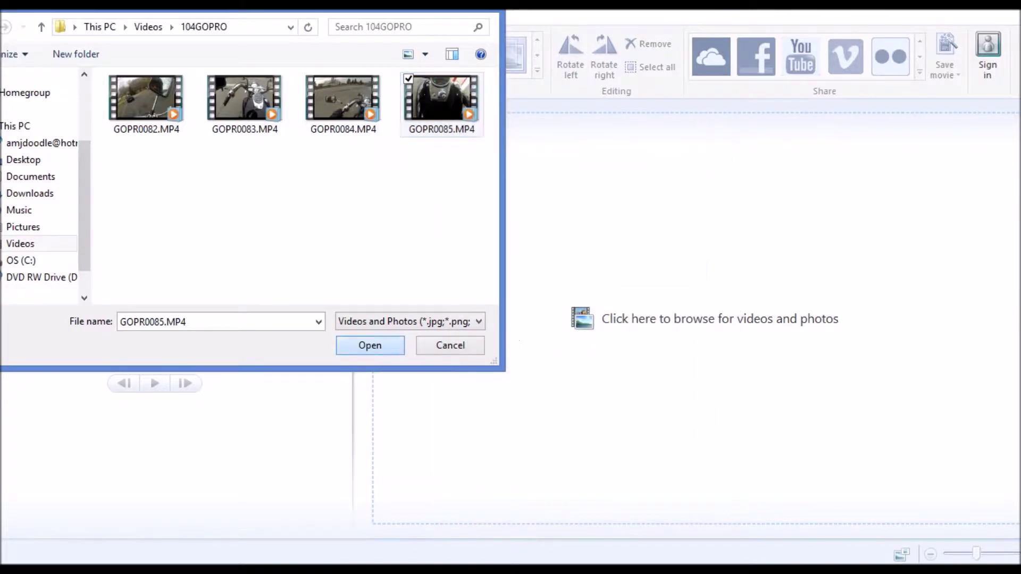
# Step: Import GOPR0085, split it at 10 seconds and delete the remaining long part
pyautogui.press('Return')
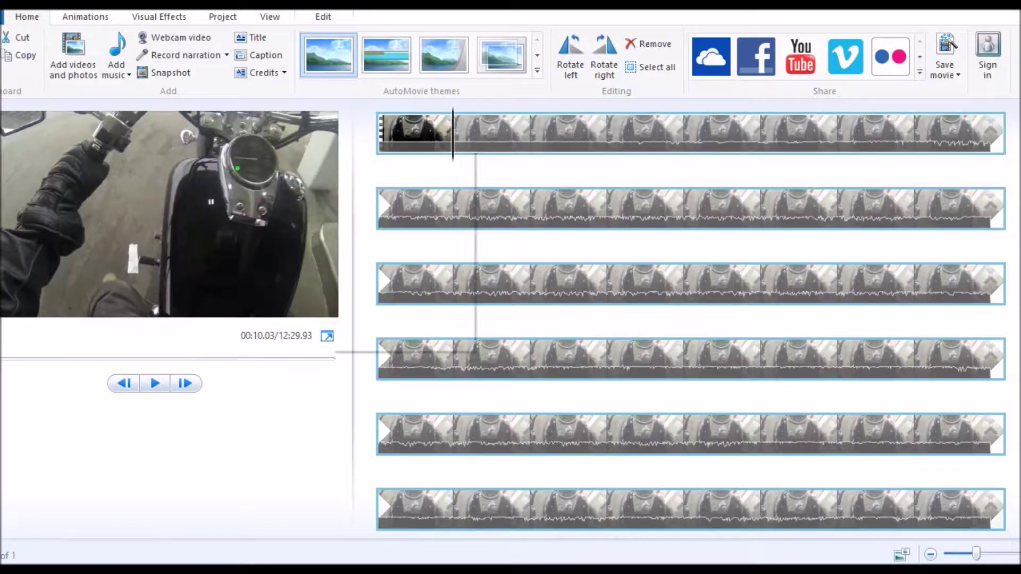
pyautogui.rightClick(333, 149)
pyautogui.click(367, 304)
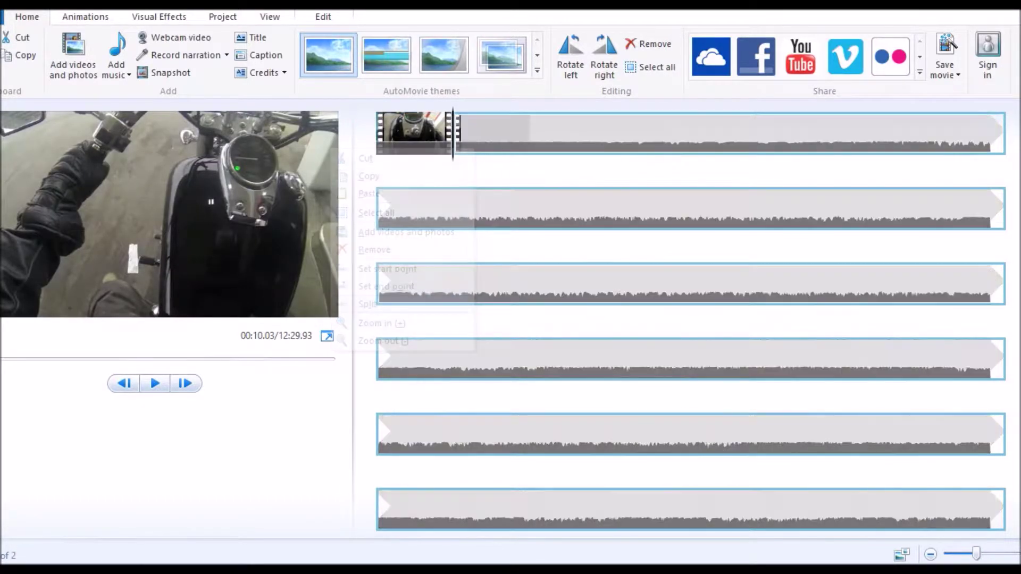
pyautogui.press('Delete')
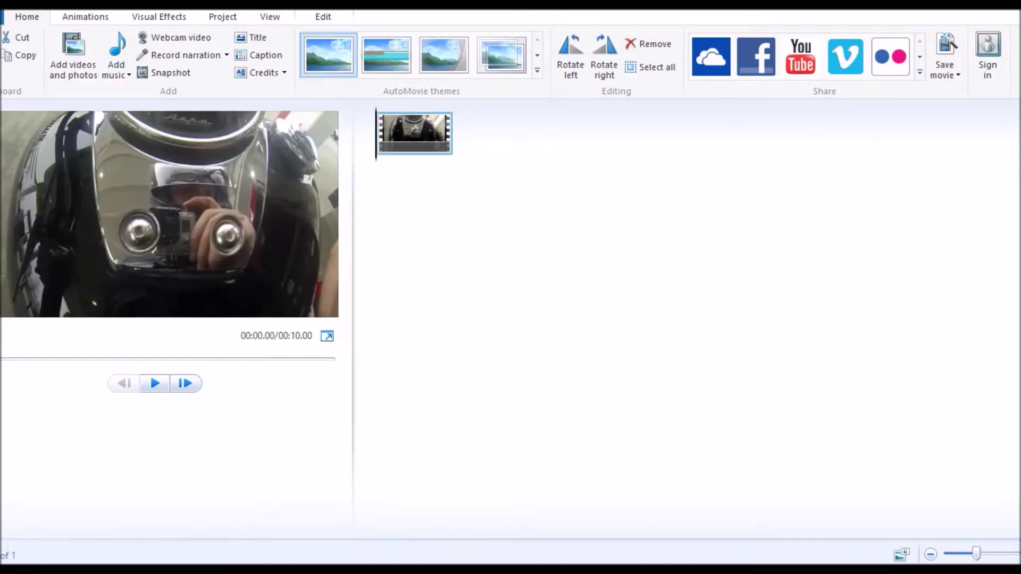
pyautogui.click(946, 56)
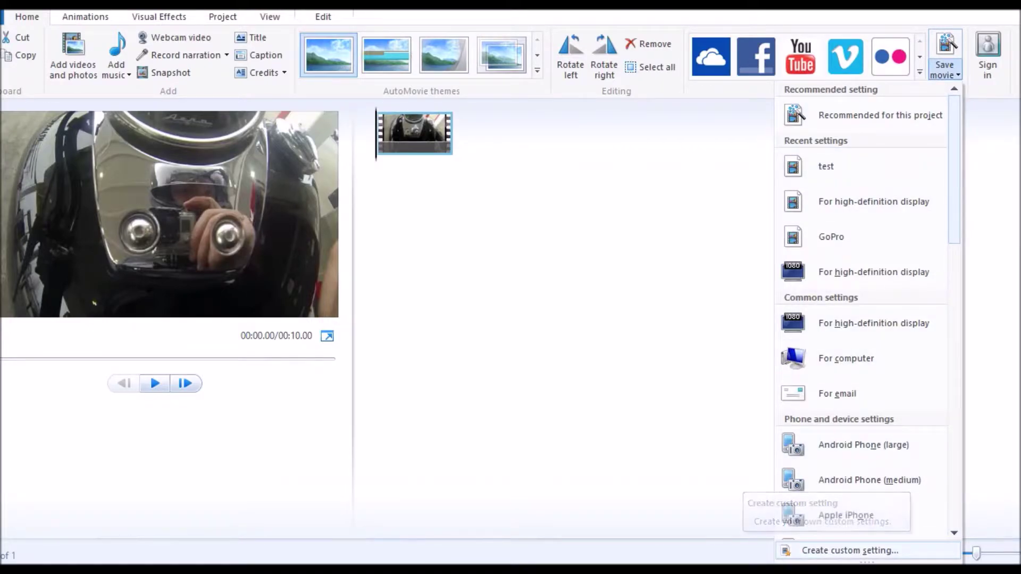
# Step: Create a custom save setting with frame rate 60, bit rate 30099, height 1080 and width 1920
pyautogui.press('Return')
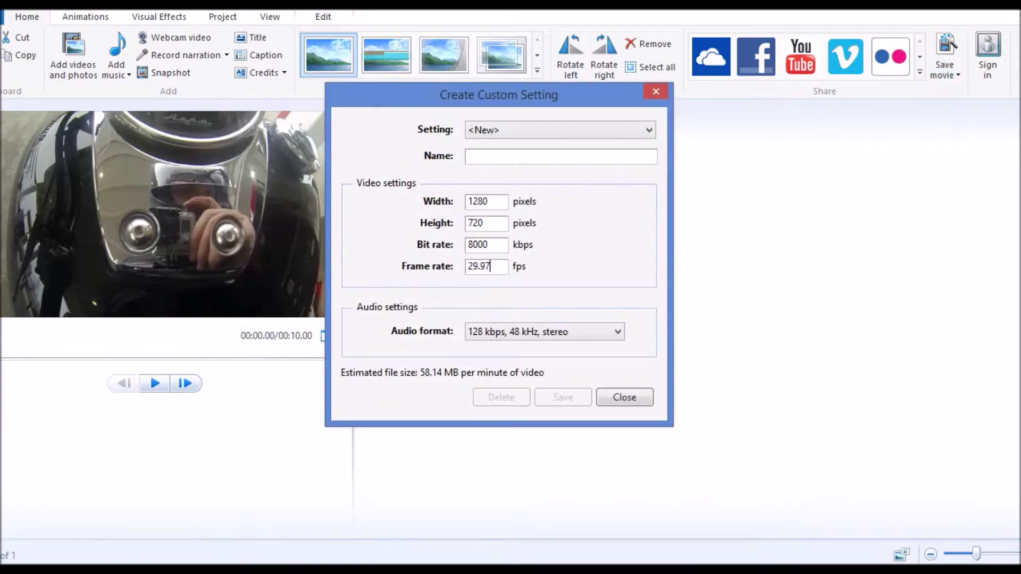
pyautogui.hotkey('ctrl', 'a')
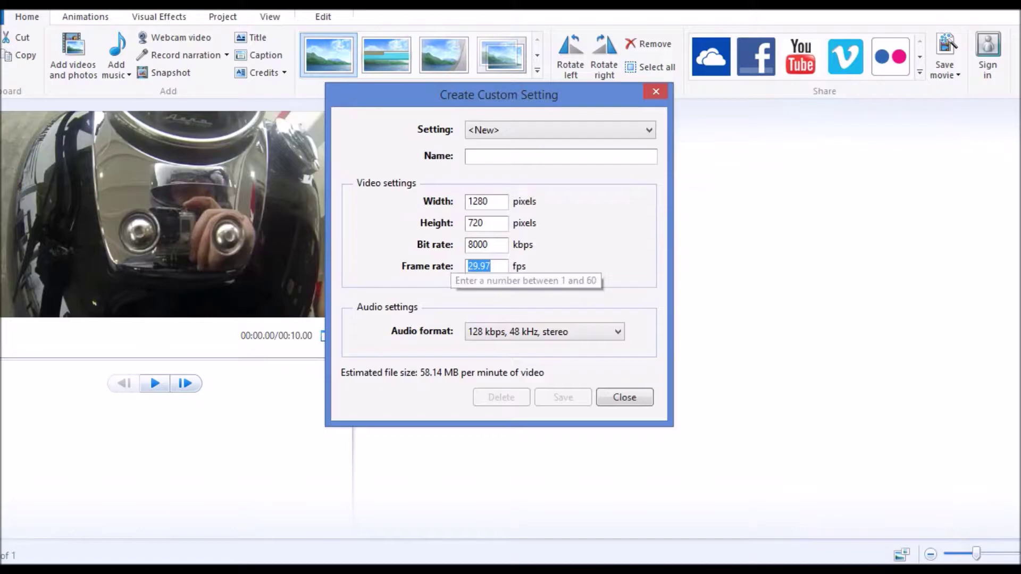
pyautogui.write('60')
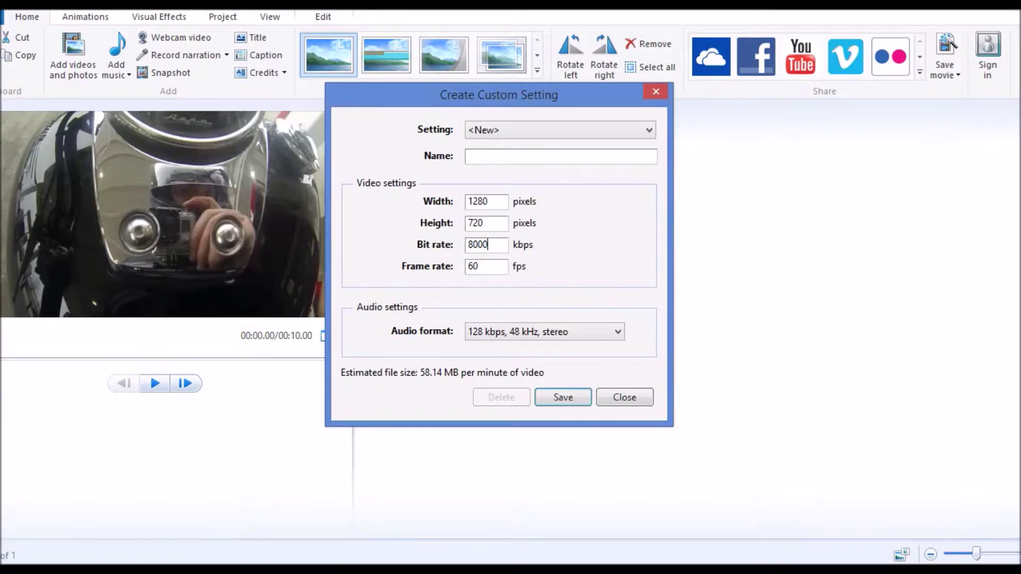
pyautogui.hotkey('ctrl', 'a')
pyautogui.write('3')
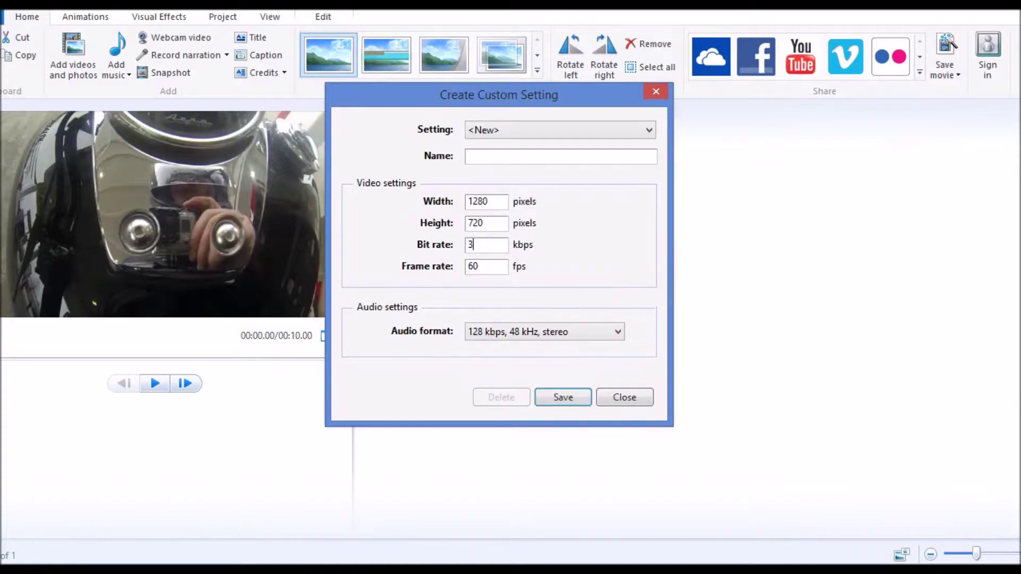
pyautogui.write('00')
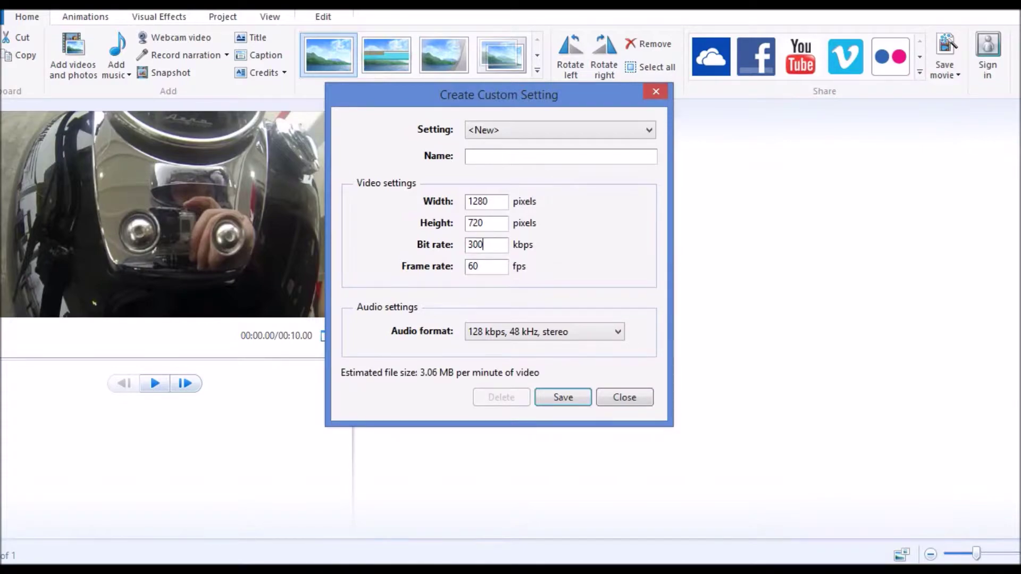
pyautogui.write('99')
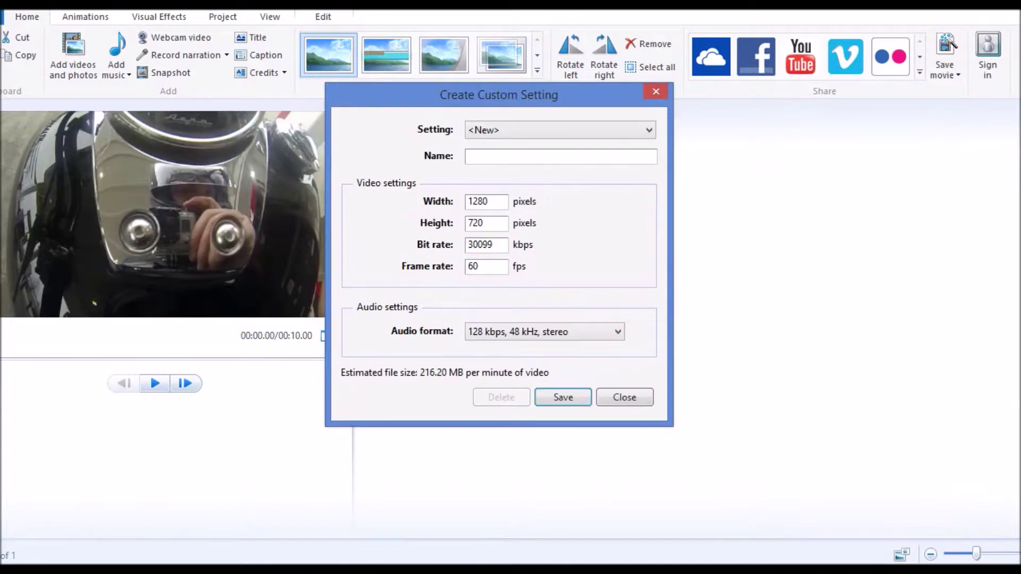
pyautogui.hotkey('ctrl', 'a')
pyautogui.write('1')
pyautogui.write('080')
pyautogui.doubleClick(479, 201)
pyautogui.write('192')
pyautogui.write('0')
# Step: Name the custom setting 'test 60 fps', save it to a settings file and close its window
pyautogui.click(648, 130)
pyautogui.click(558, 129)
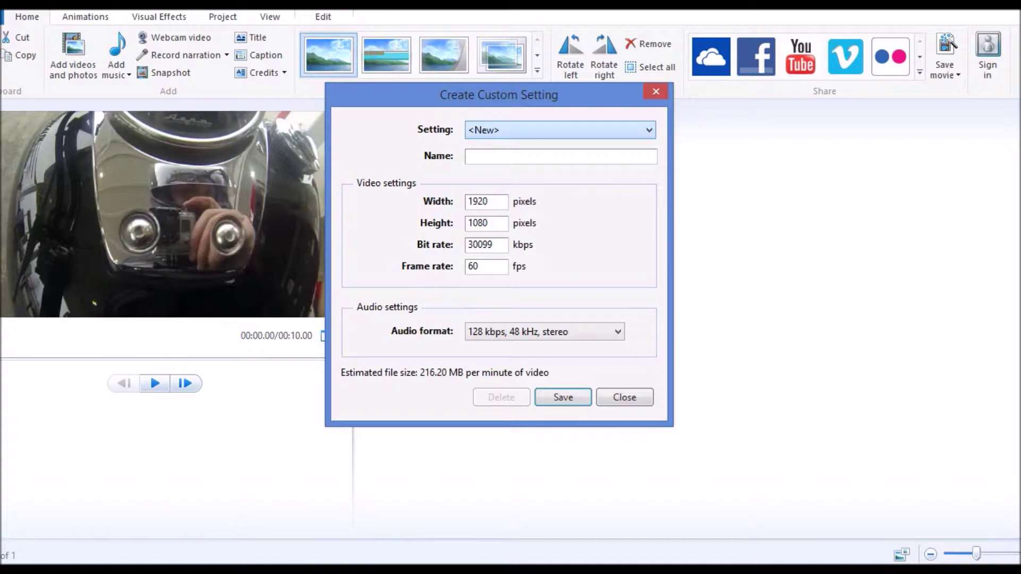
pyautogui.press('Down')
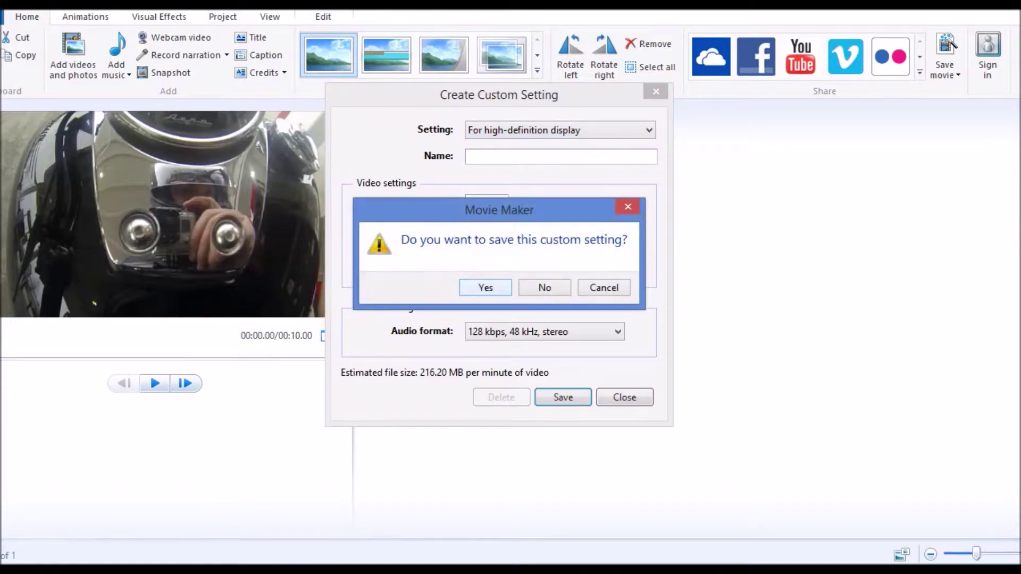
pyautogui.press('Return')
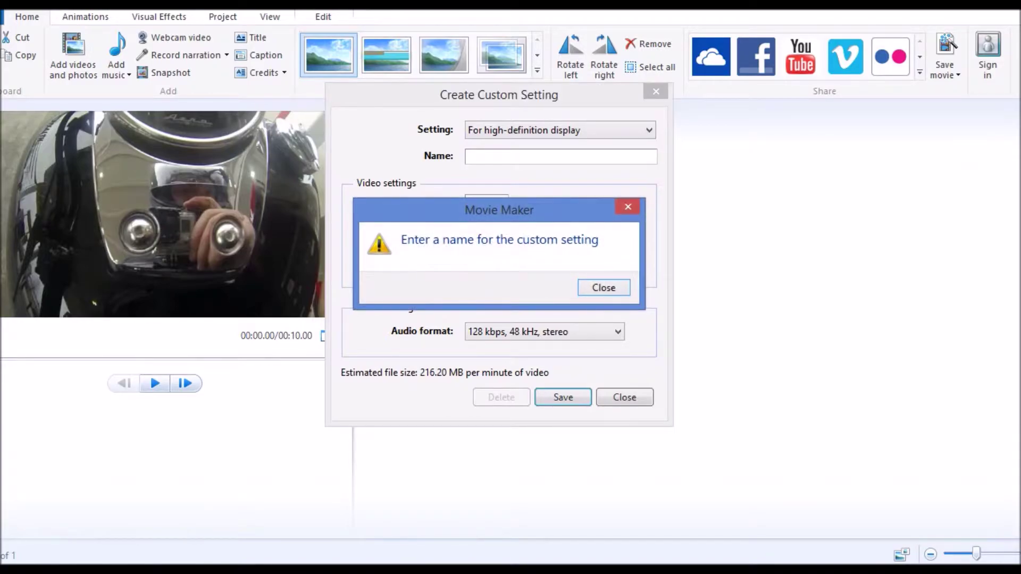
pyautogui.press('Return')
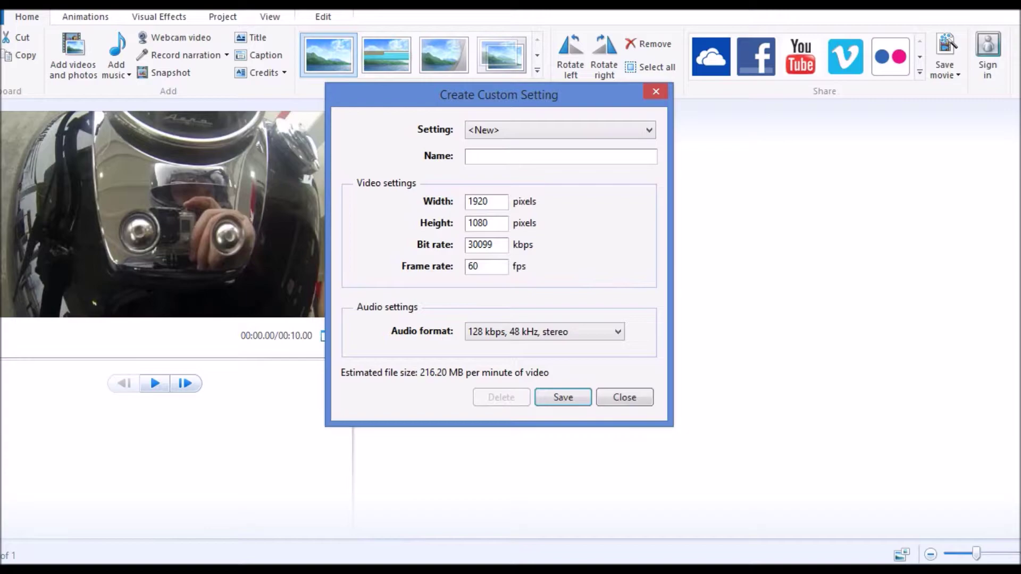
pyautogui.write('test')
pyautogui.write(' 60')
pyautogui.write(' fps')
pyautogui.press('Return')
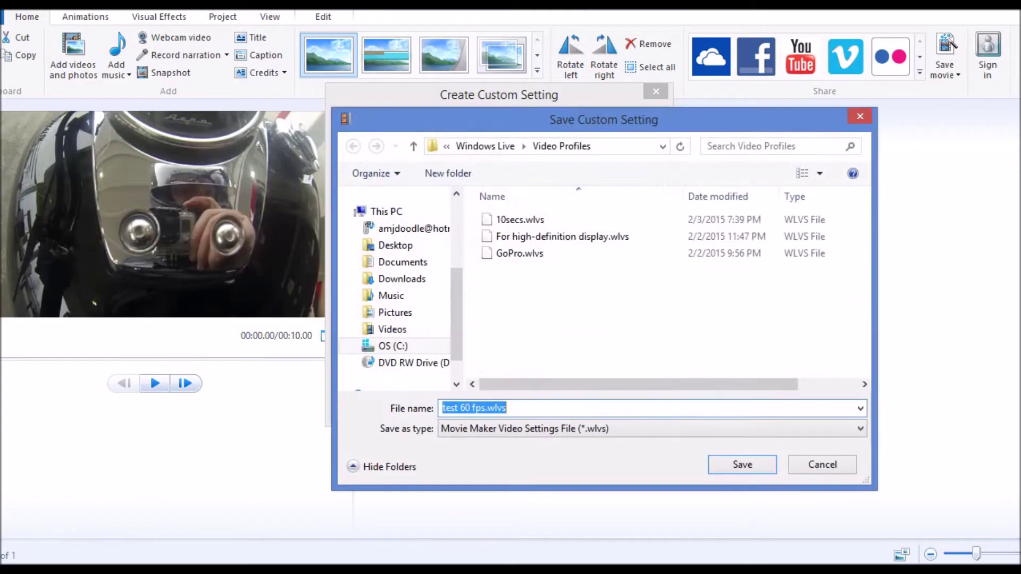
pyautogui.press('Return')
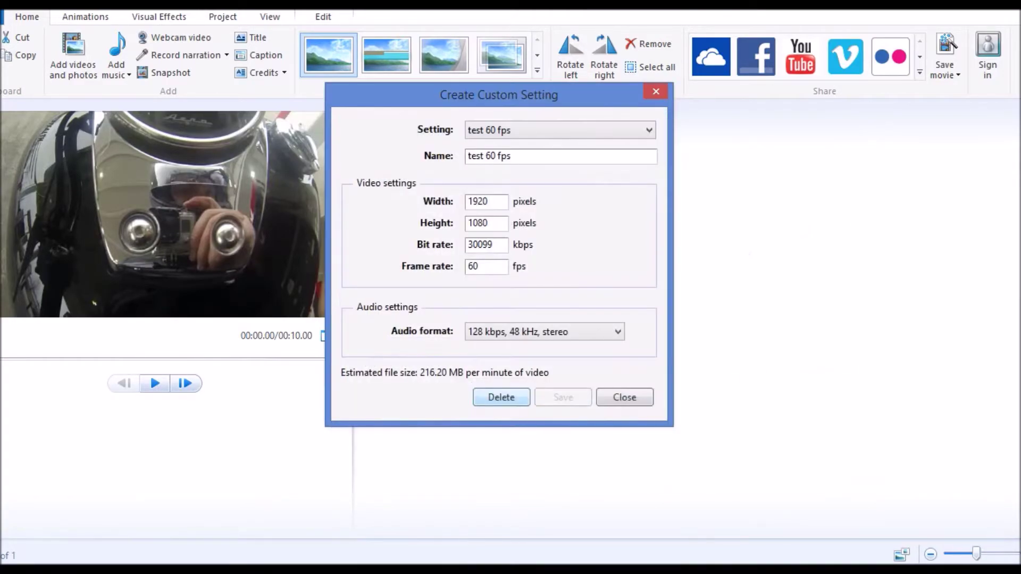
pyautogui.click(624, 398)
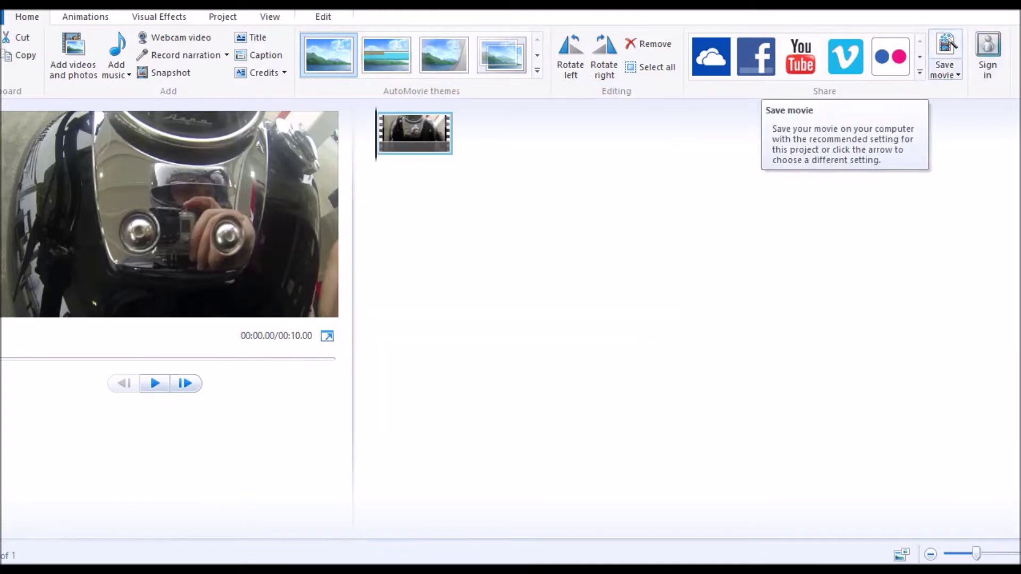
# Step: Save the movie with the test 60 fps setting under the file name '60 fps test'
pyautogui.click(945, 71)
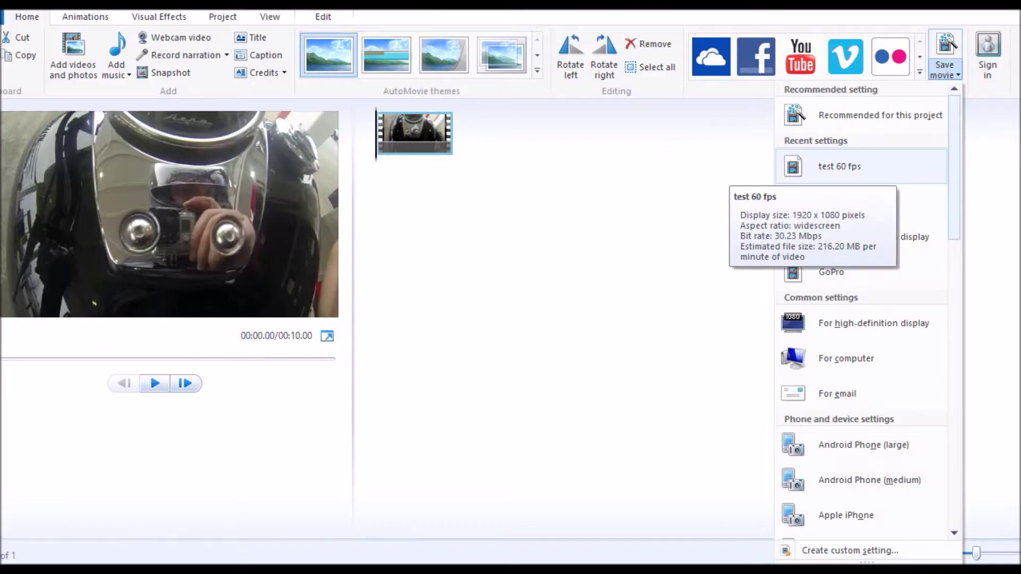
pyautogui.click(837, 166)
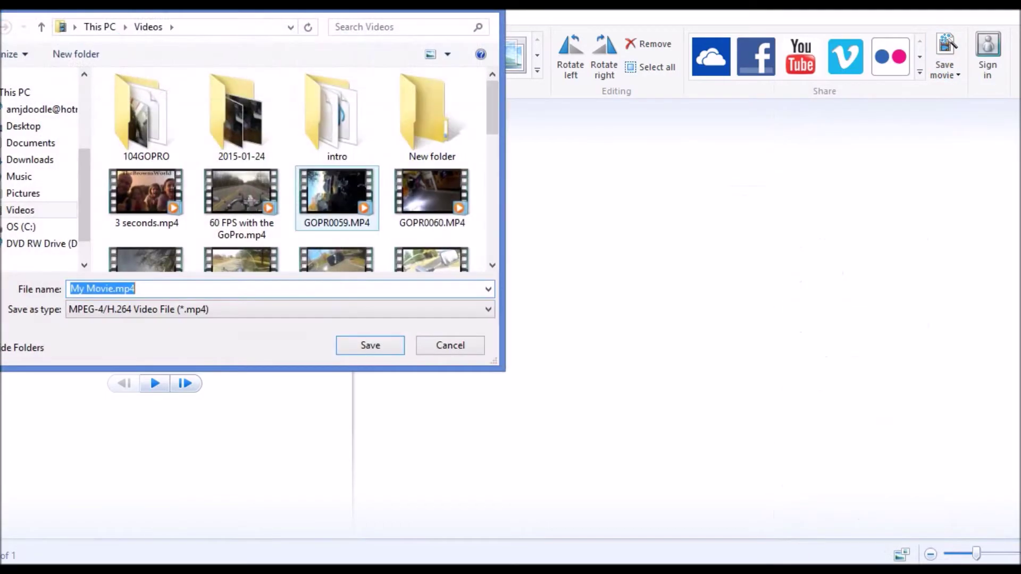
pyautogui.press('BackSpace')
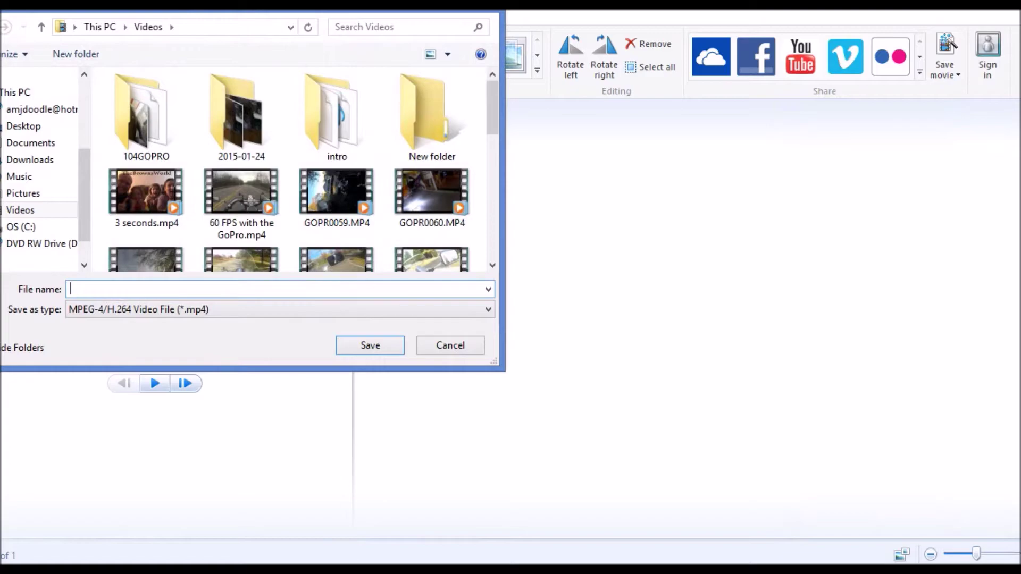
pyautogui.write('60')
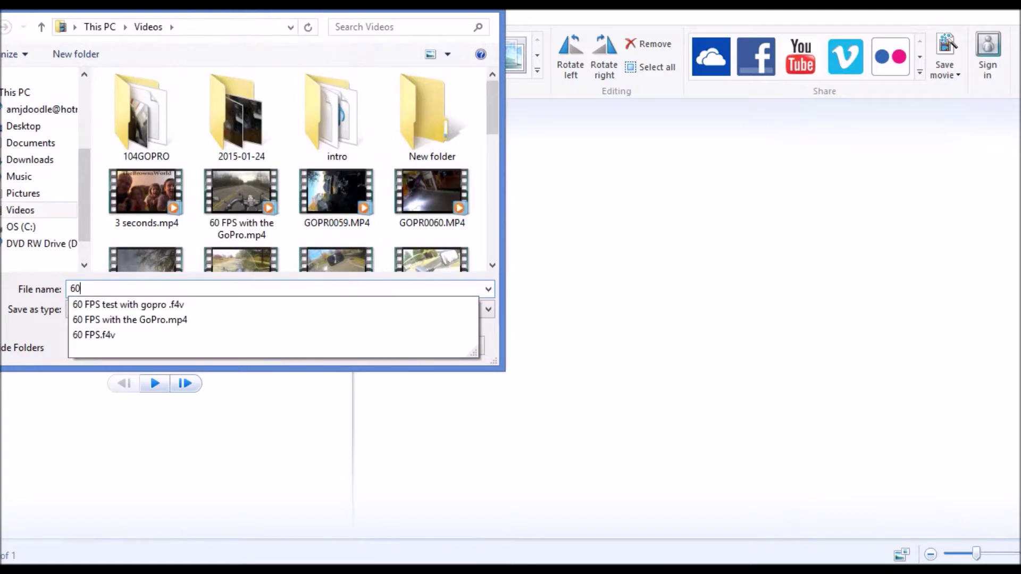
pyautogui.write('p')
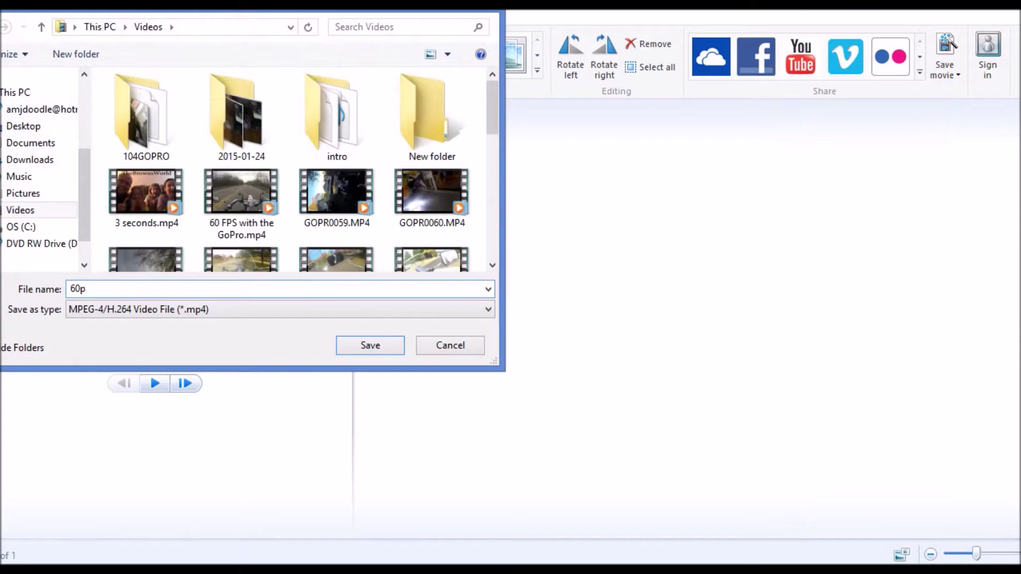
pyautogui.press('BackSpace')
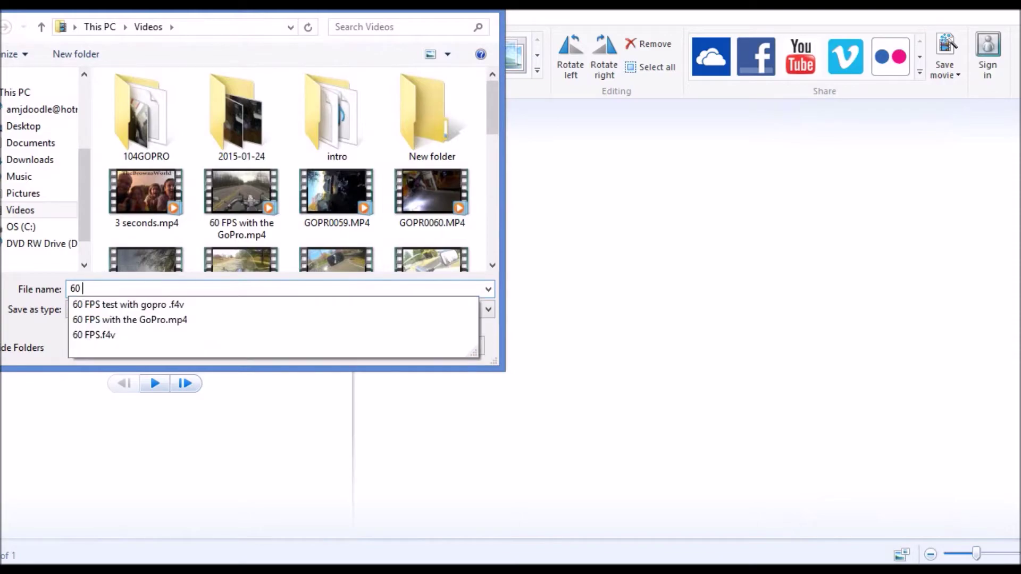
pyautogui.write('fps')
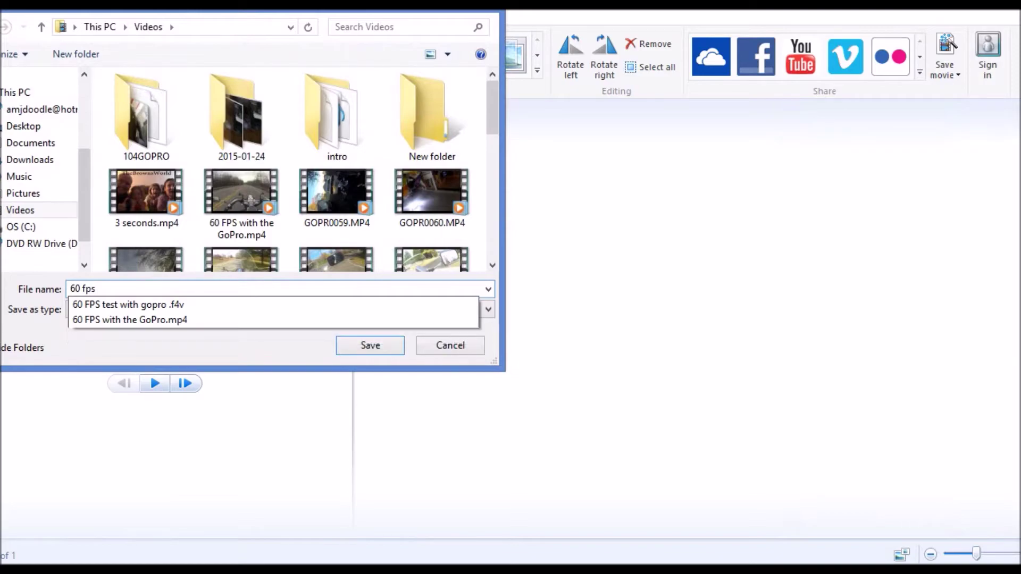
pyautogui.write(' test')
pyautogui.press('Down')
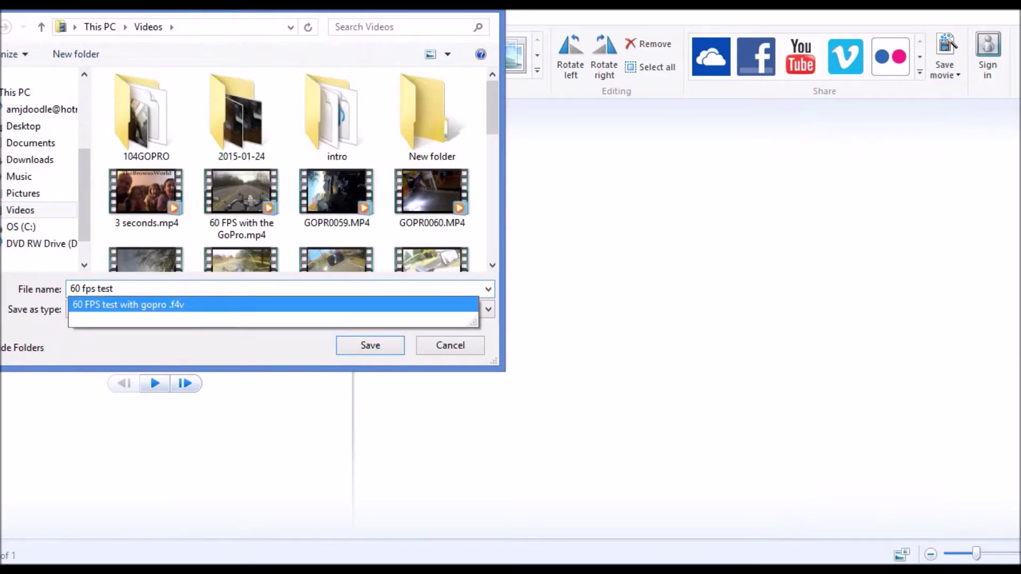
pyautogui.press('Escape')
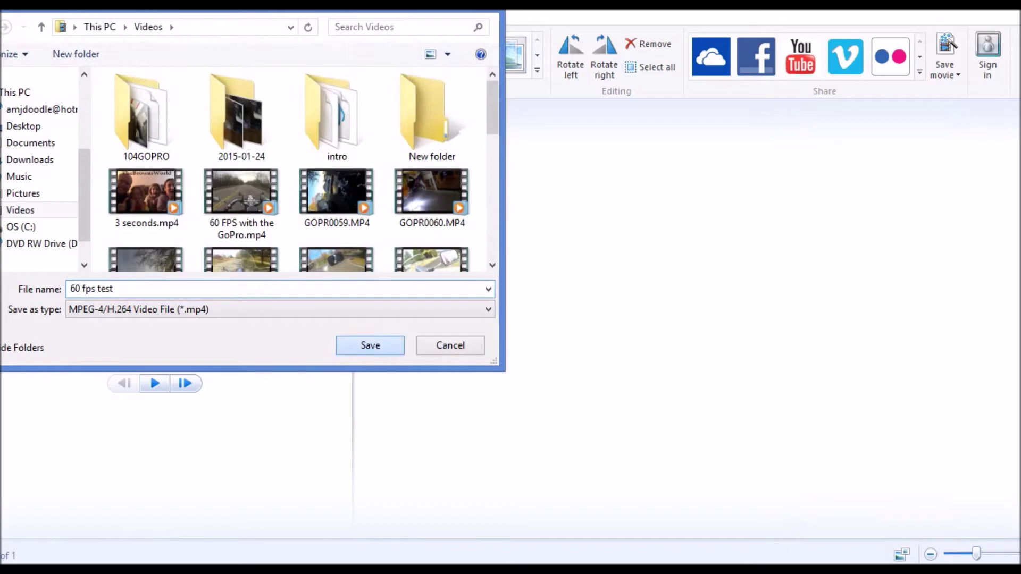
pyautogui.click(370, 345)
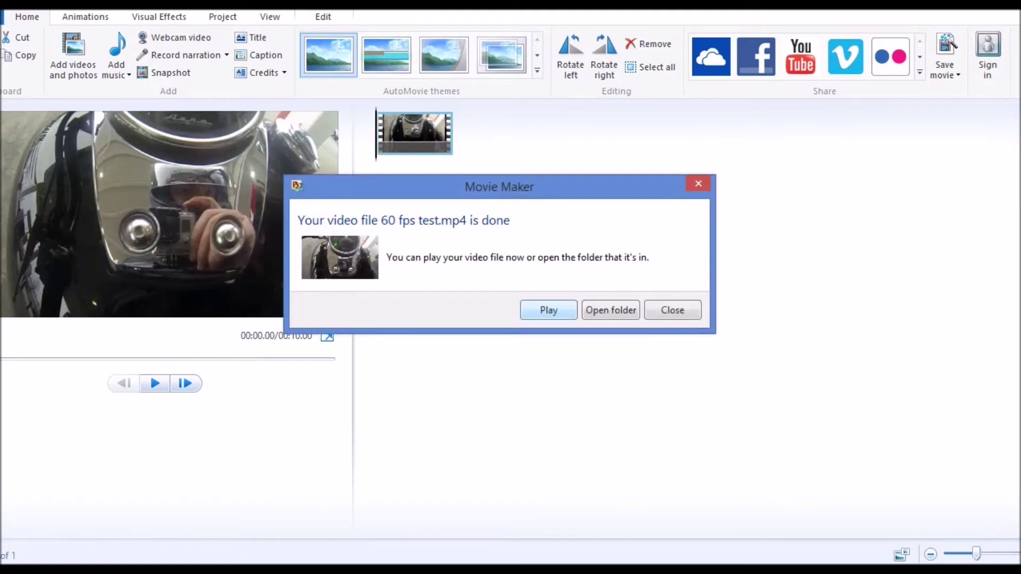
# Step: After 60 fps test.mp4 finishes saving, open its containing Videos folder
pyautogui.press('Return')
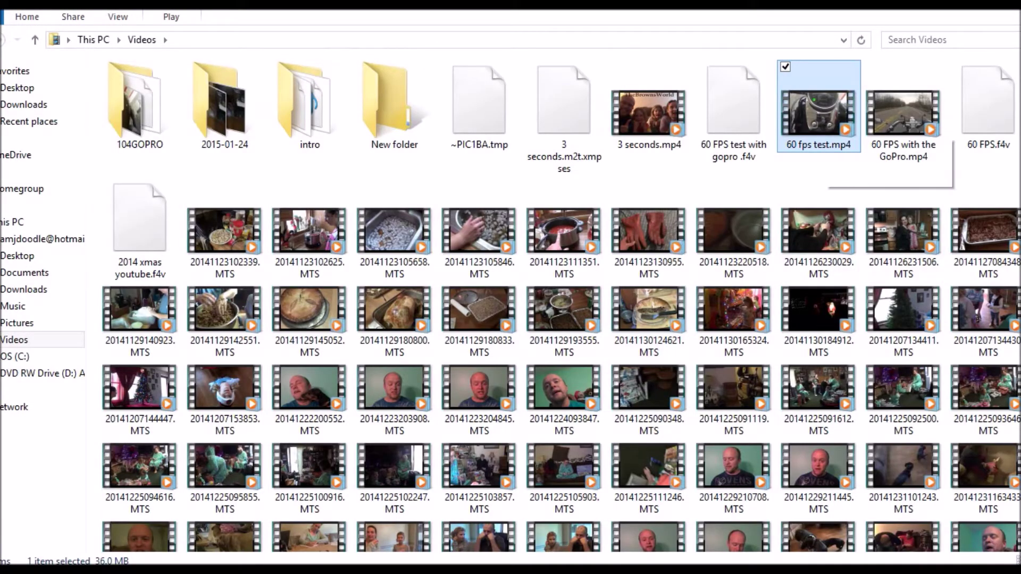
# Step: Check 60 fps test.mp4's details: 10 seconds, 1920x1080 at 60 frames/second
pyautogui.rightClick(821, 126)
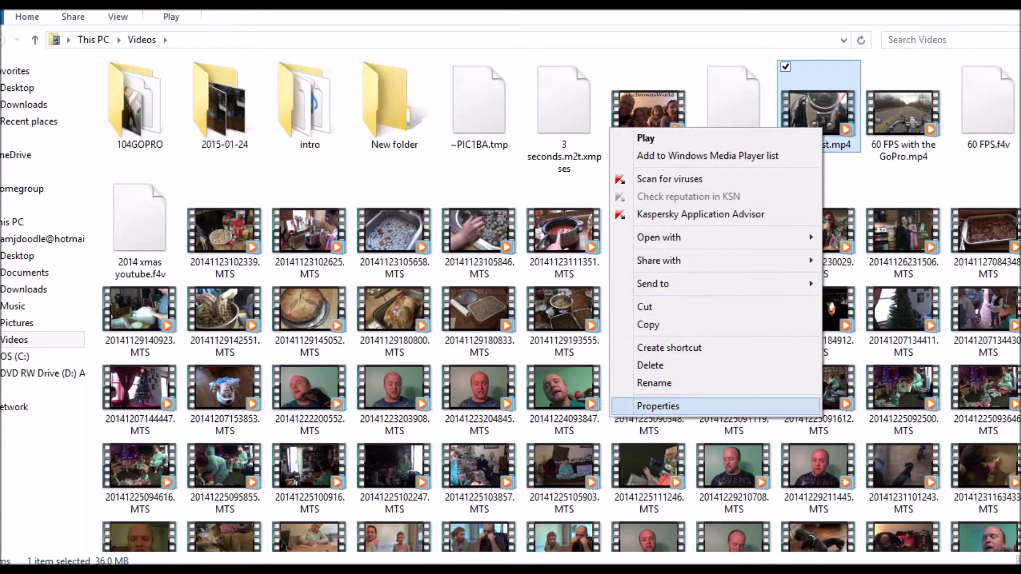
pyautogui.click(686, 407)
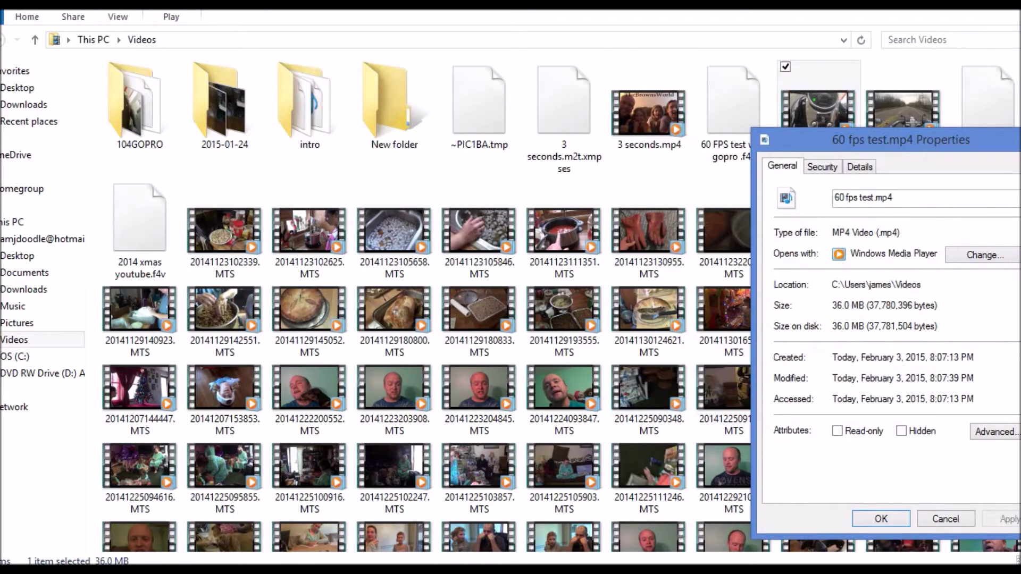
pyautogui.click(860, 167)
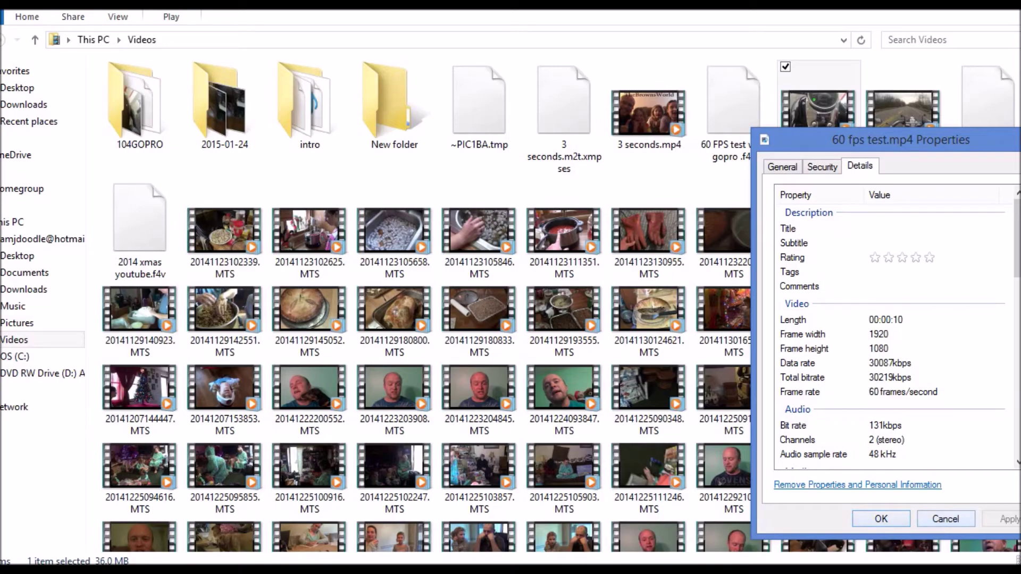
pyautogui.click(880, 519)
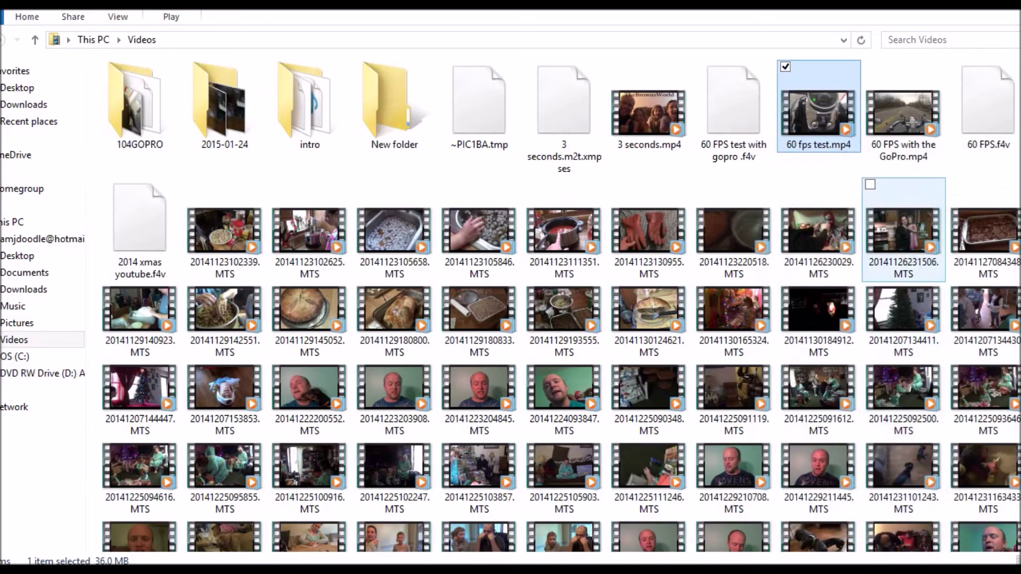